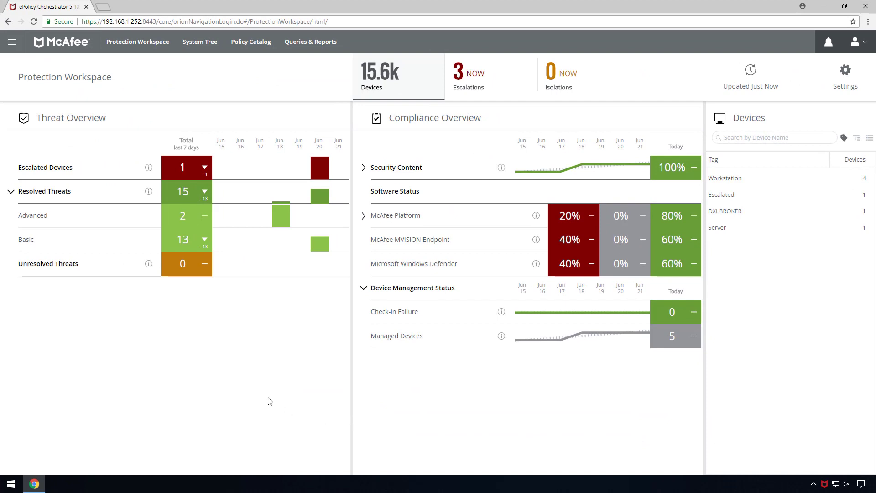
- Open resolved Advanced threats, filter to device ENS-901-252-W10, then clear it and show Real Protect-LSI45e896d463b1 details
left_click(194, 230)
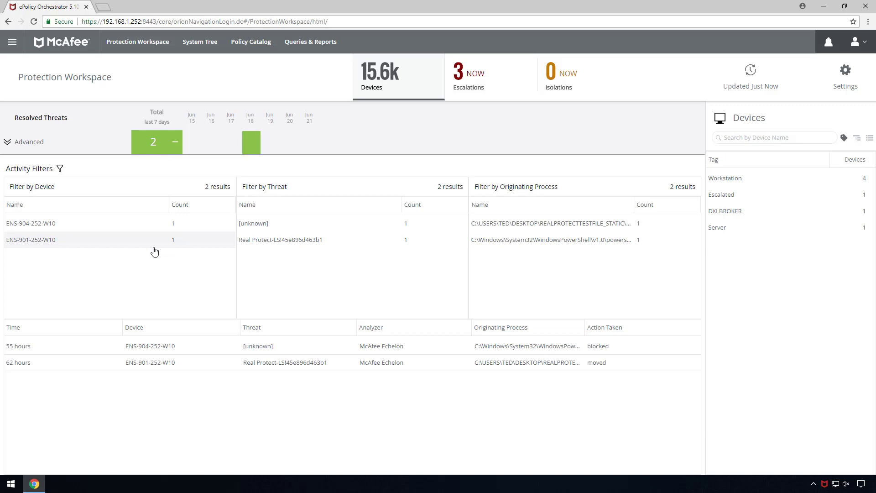
left_click(155, 251)
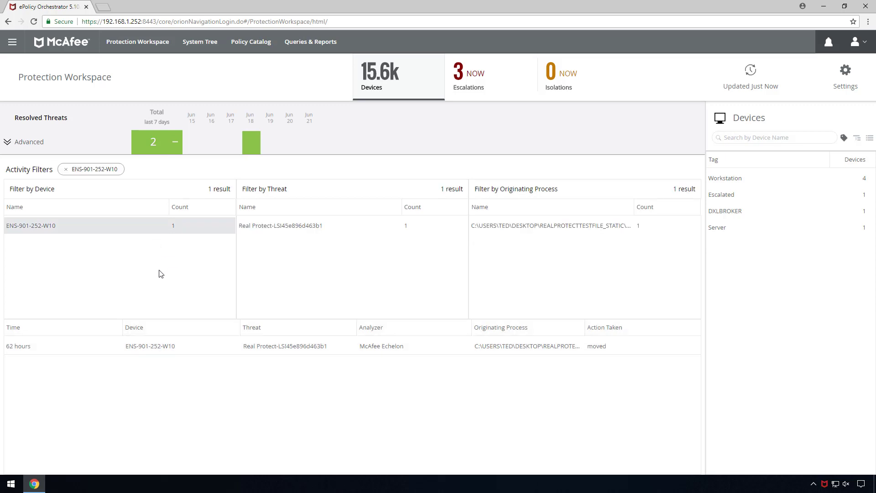
left_click(65, 169)
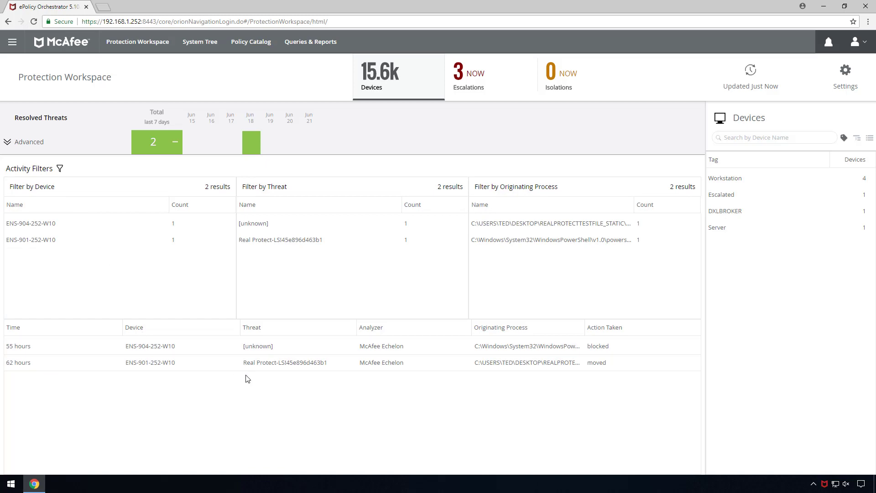
left_click(330, 371)
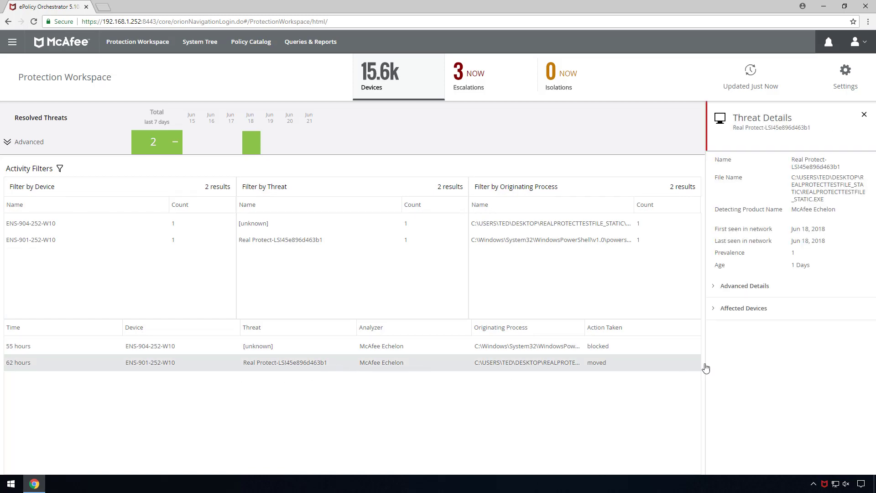